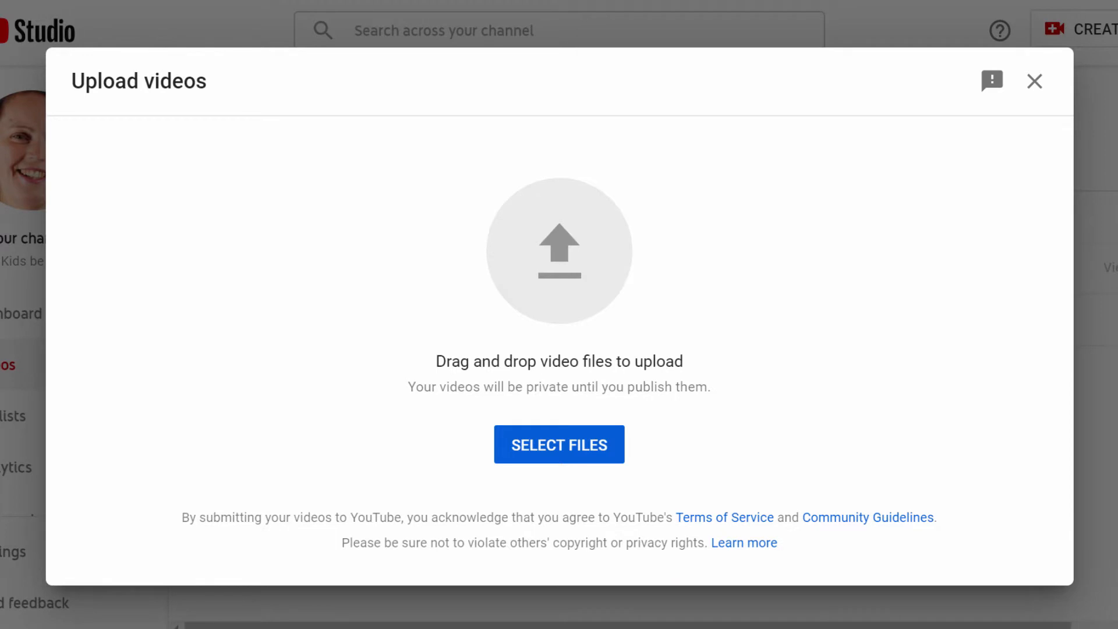
# - Upload the Step 13 End Screens video file and insert a colon after 13 in its title
pyautogui.moveTo(205, 404); pyautogui.dragTo(558, 322)
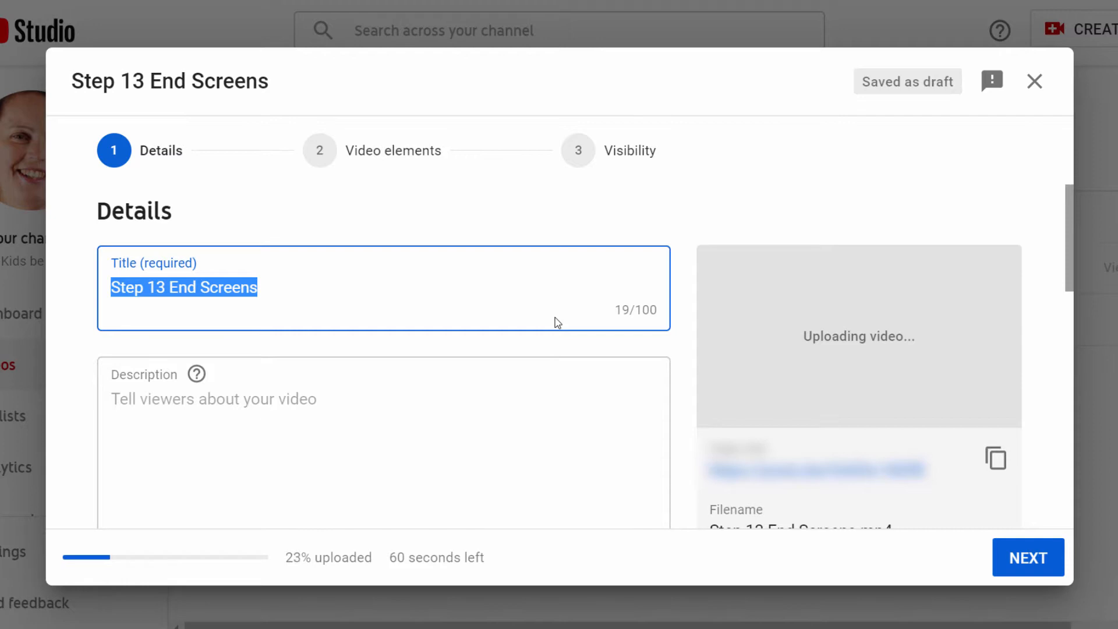
pyautogui.click(304, 291)
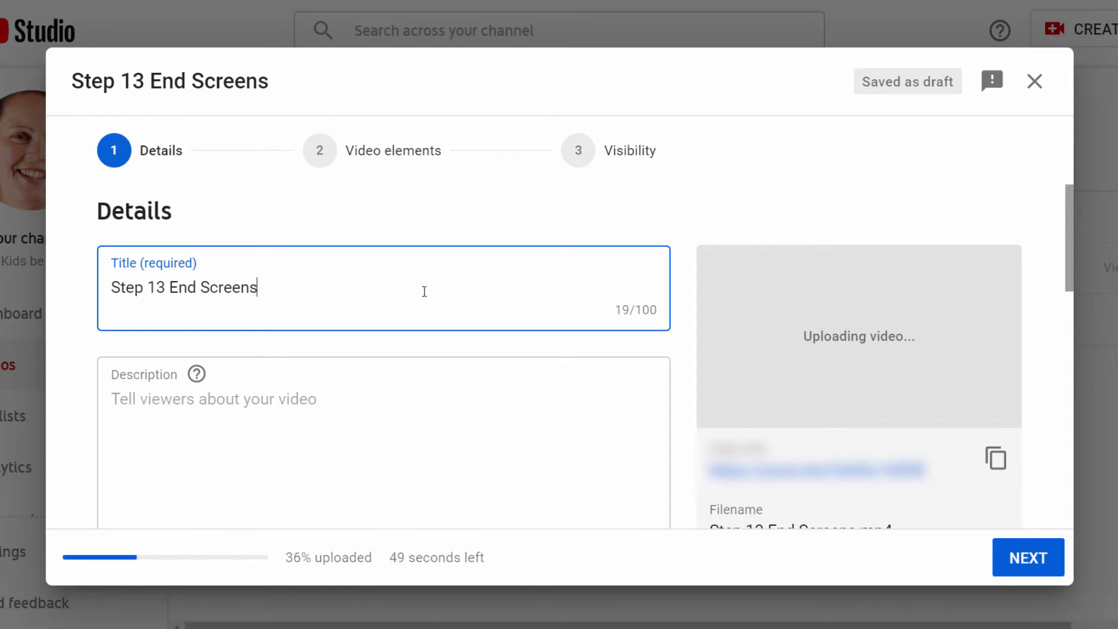
pyautogui.click(164, 288)
pyautogui.write(':')
# - Scroll through the description, thumbnail and playlist fields of the details form
pyautogui.scroll(-2, 206, 278)
pyautogui.click(146, 307)
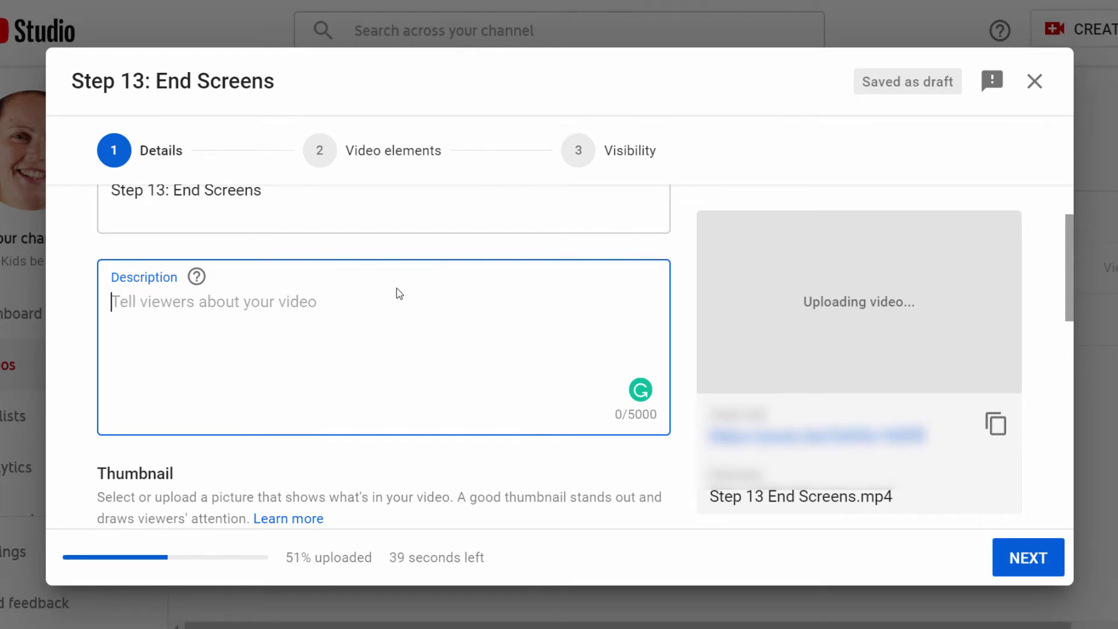
pyautogui.scroll(2, 396, 288)
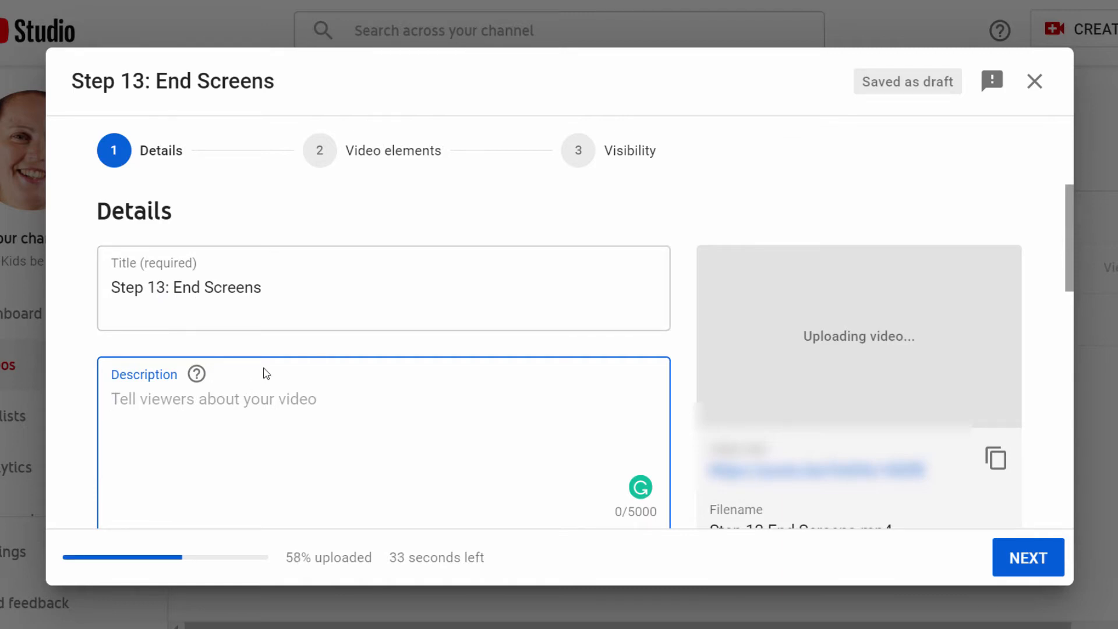
pyautogui.scroll(-2, 273, 369)
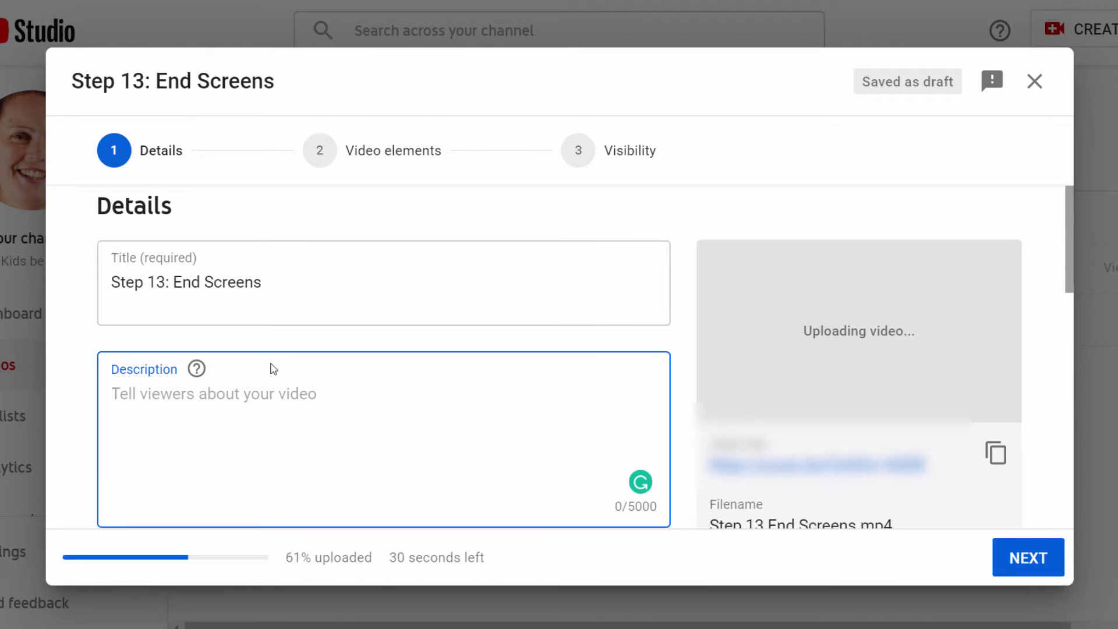
pyautogui.scroll(-5, 271, 374)
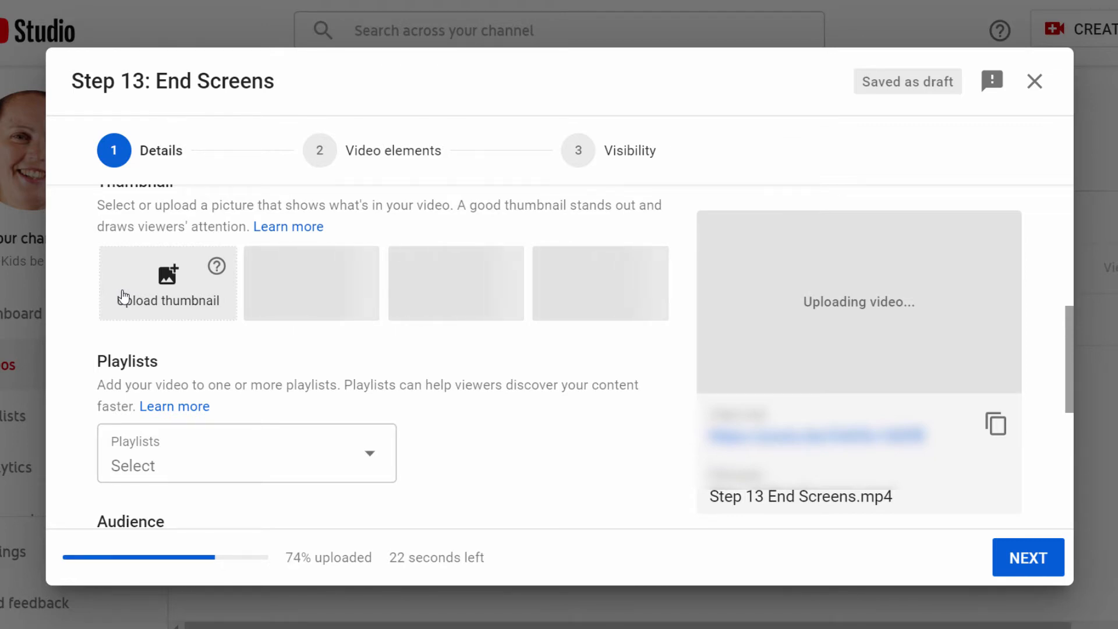
pyautogui.scroll(-2, 125, 294)
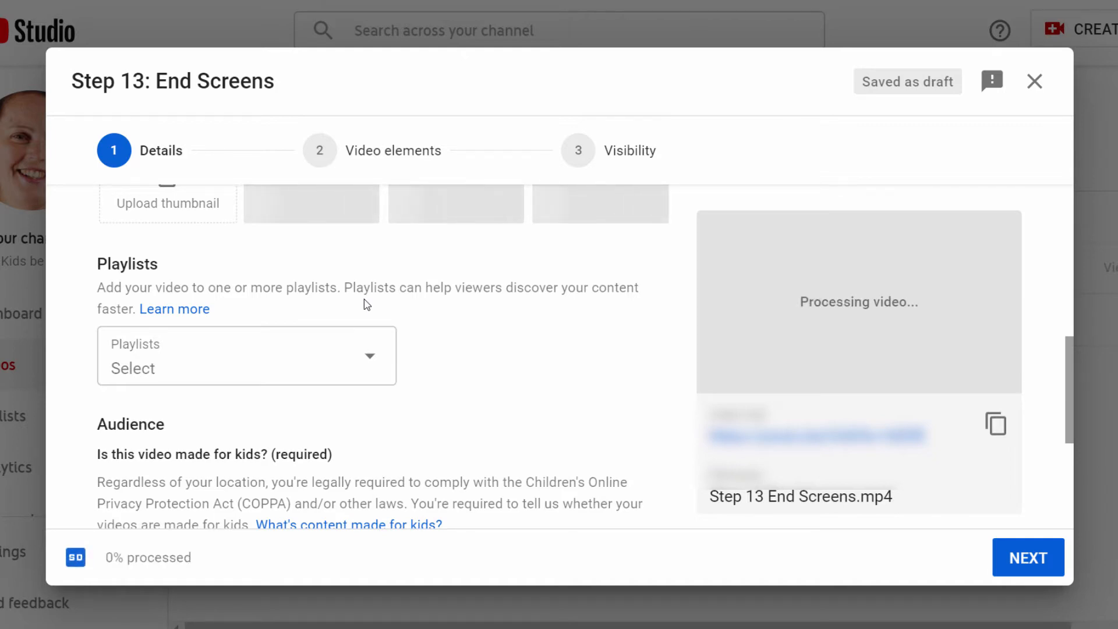
pyautogui.scroll(-4, 367, 305)
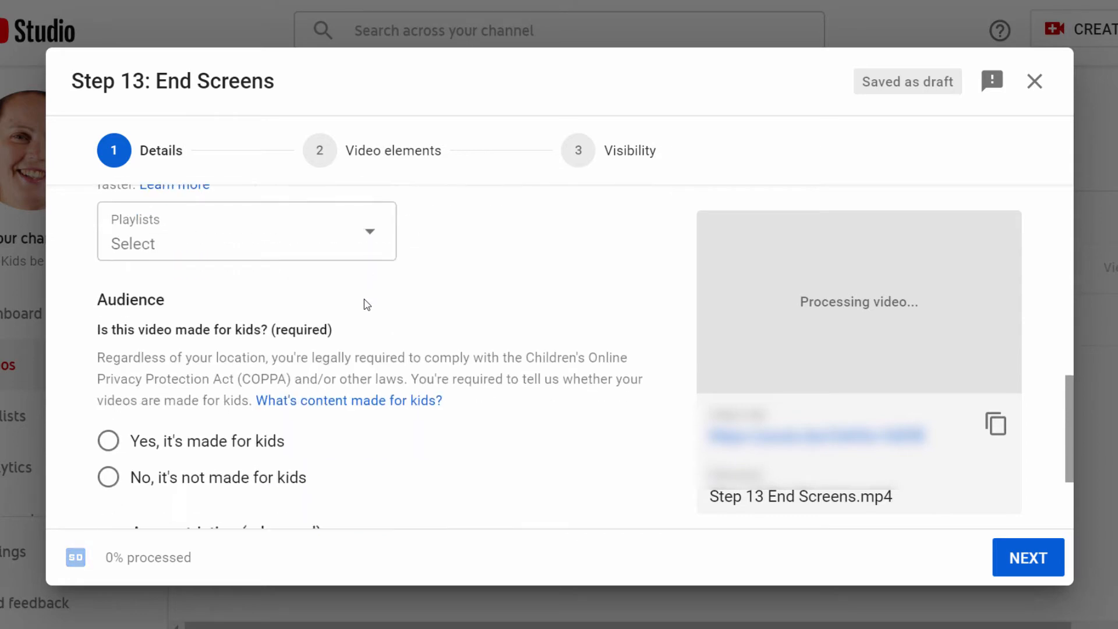
pyautogui.scroll(1, 367, 305)
pyautogui.scroll(8, 367, 304)
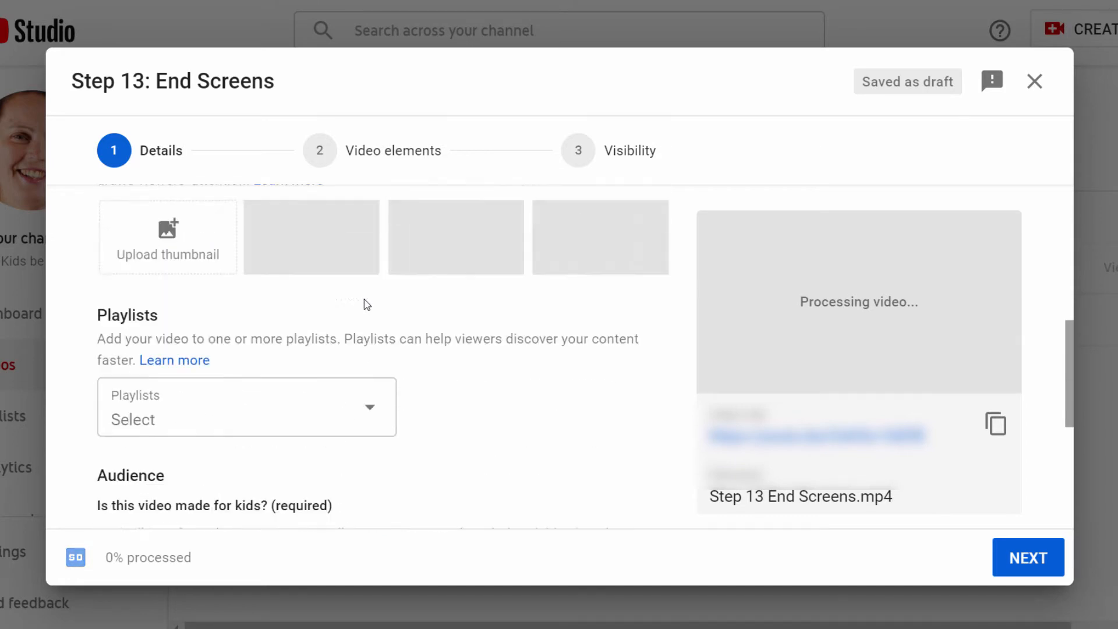
pyautogui.click(355, 300)
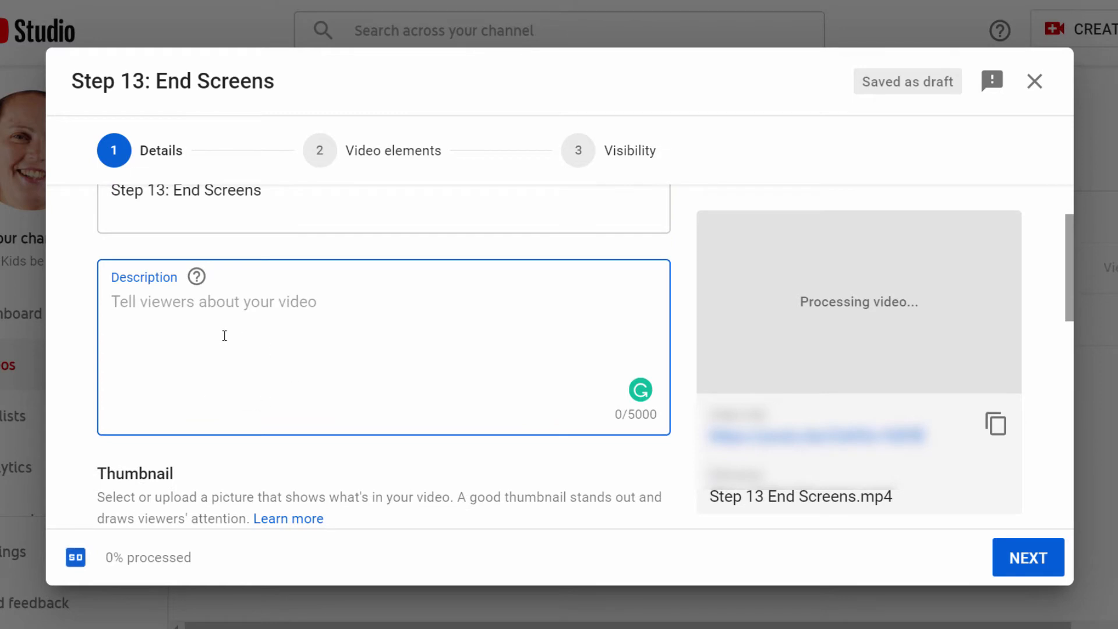
pyautogui.scroll(-10, 223, 336)
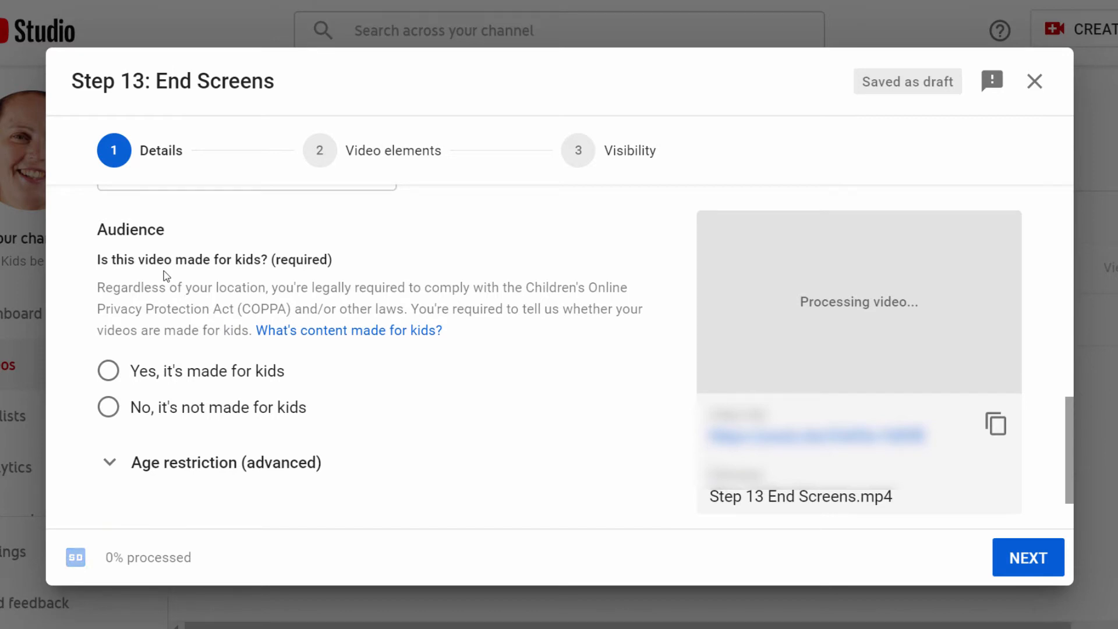
# - Mark the video as not made for kids and expand the additional options
pyautogui.click(107, 407)
pyautogui.scroll(-2, 387, 254)
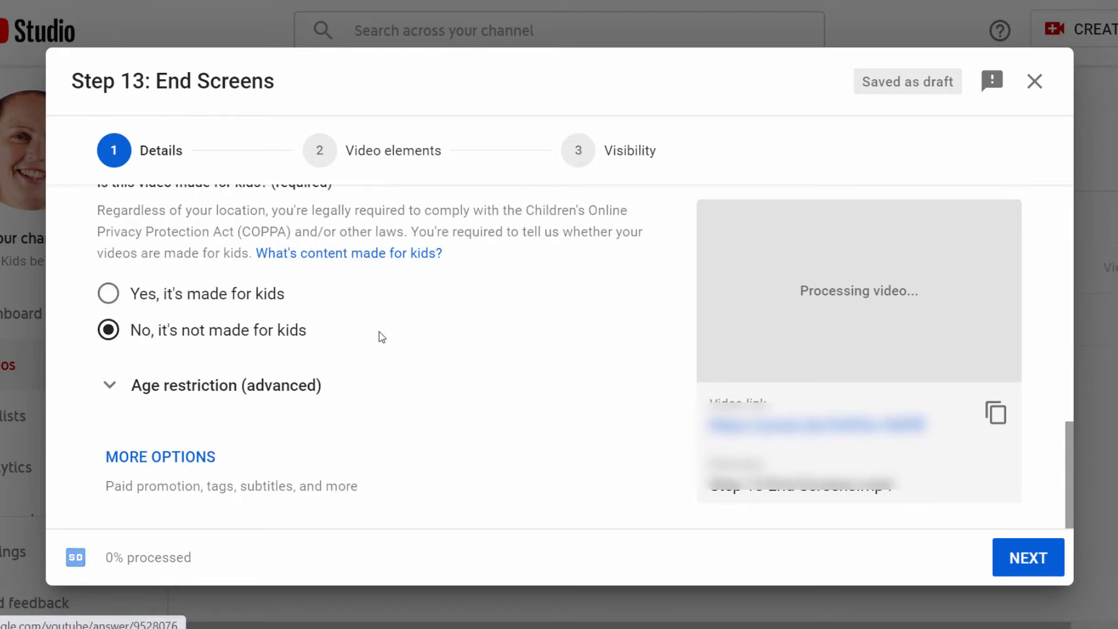
pyautogui.click(160, 458)
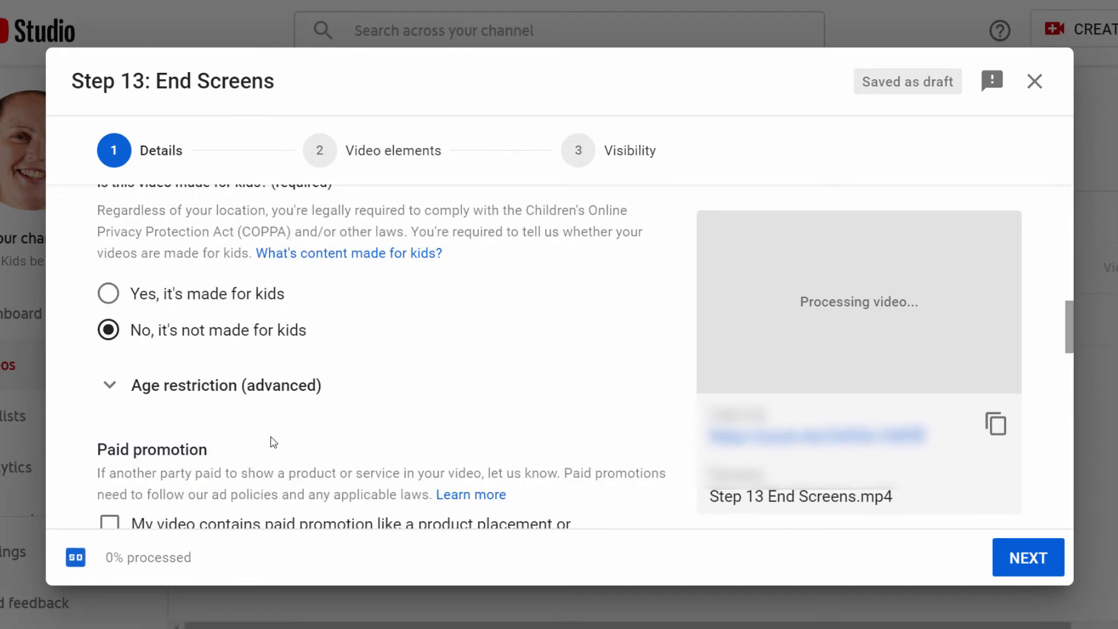
# - Review the paid promotion, tags, language, recording date and license settings
pyautogui.scroll(-2, 469, 356)
pyautogui.scroll(-2, 469, 356)
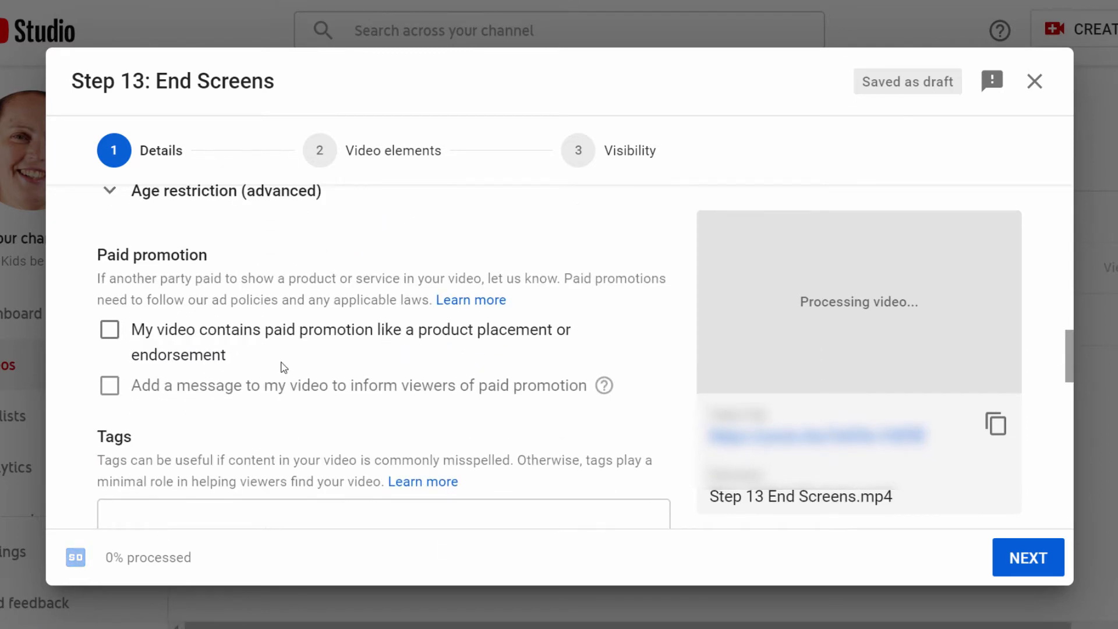
pyautogui.scroll(-4, 274, 317)
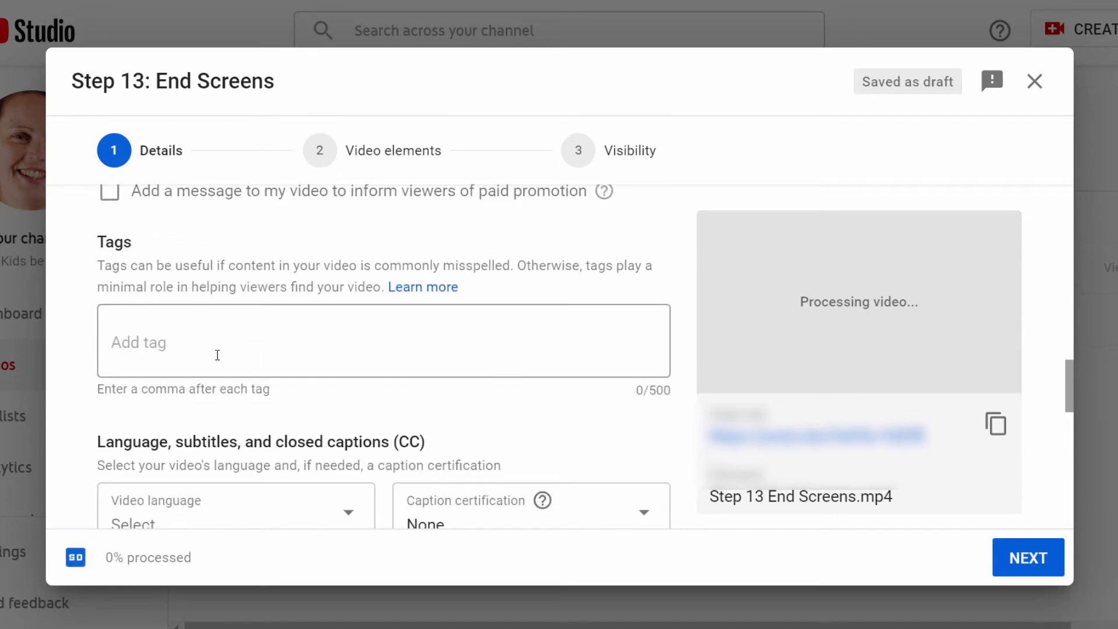
pyautogui.click(135, 344)
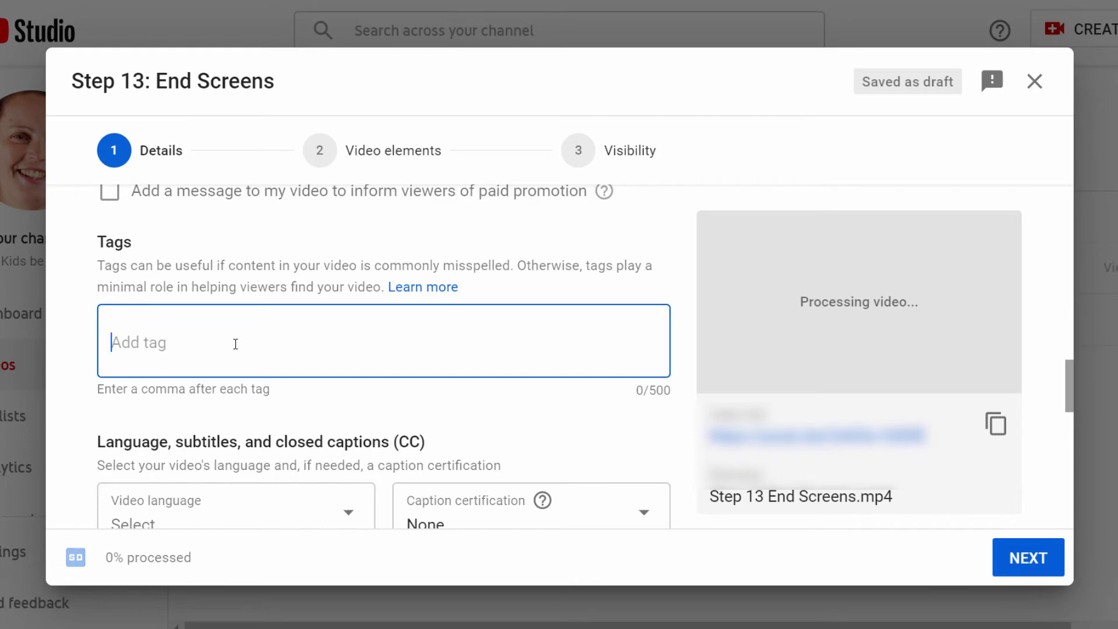
pyautogui.scroll(-3, 235, 344)
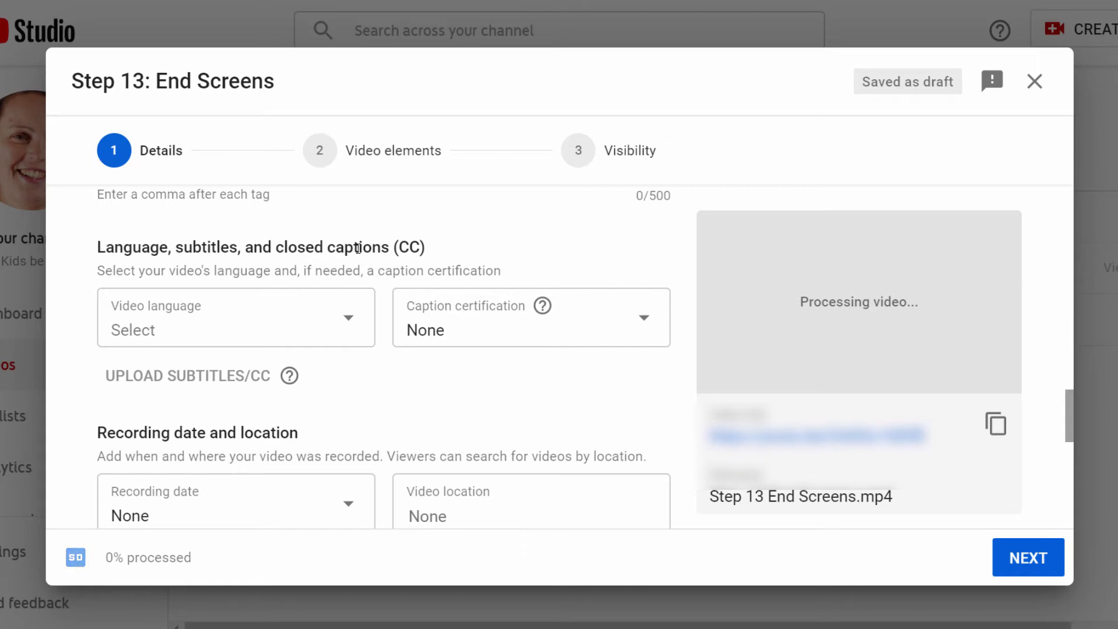
pyautogui.scroll(-3, 367, 254)
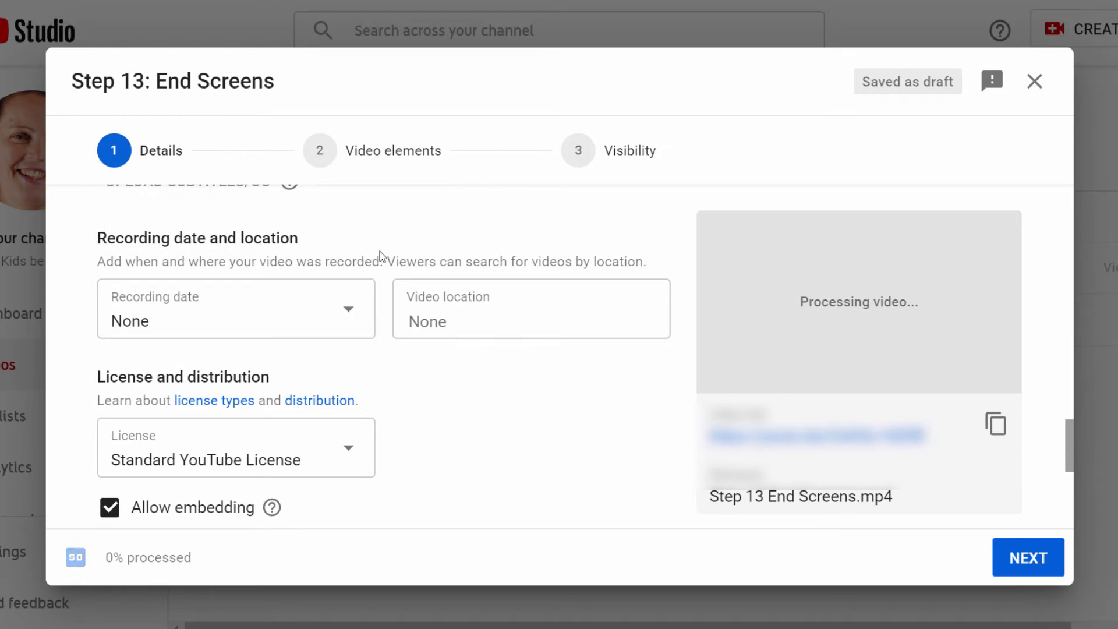
pyautogui.scroll(-2, 378, 256)
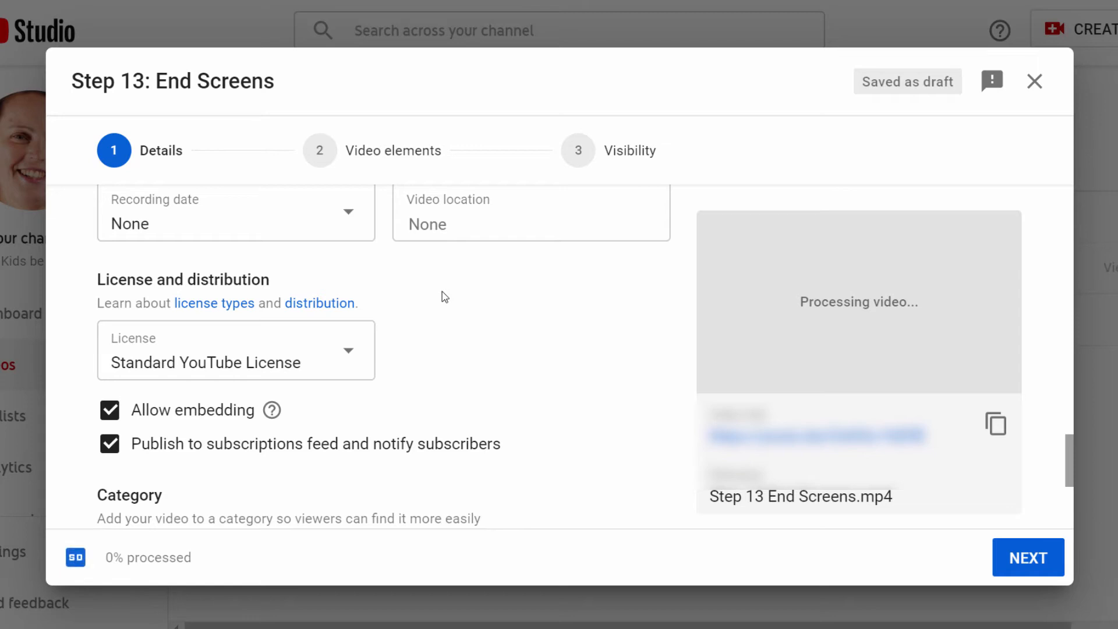
pyautogui.scroll(-2, 445, 297)
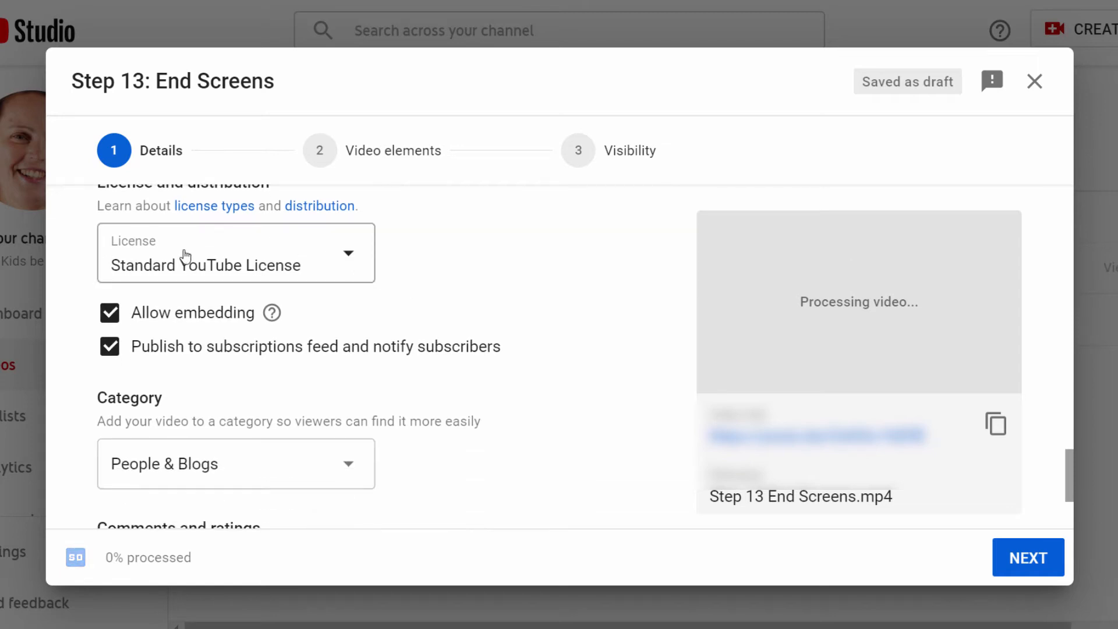
# - Set the video category to Education
pyautogui.click(254, 276)
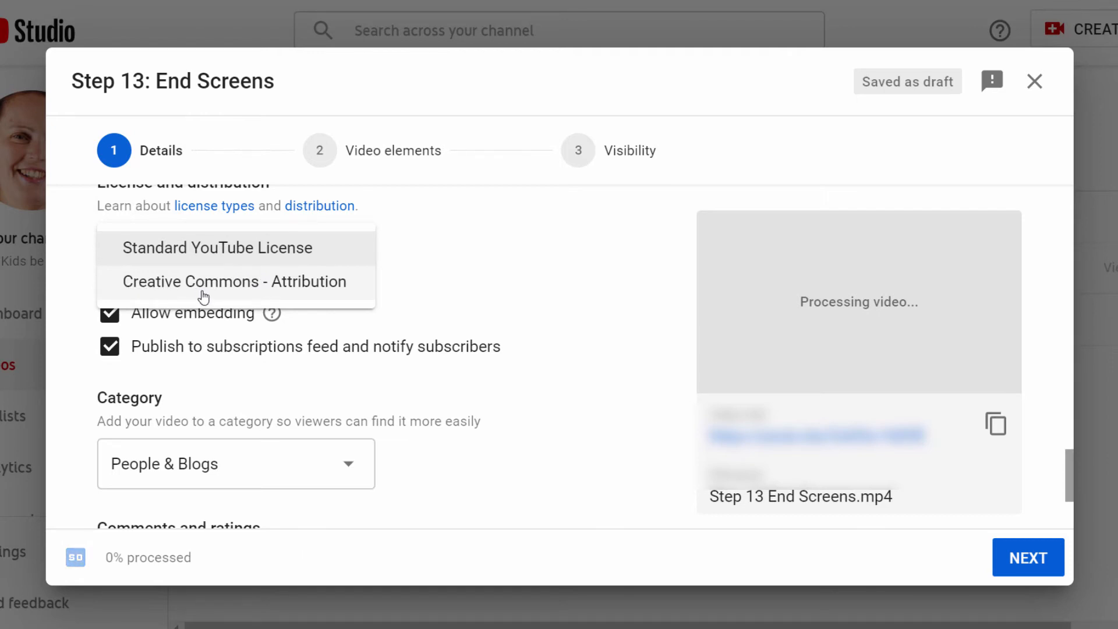
pyautogui.click(572, 278)
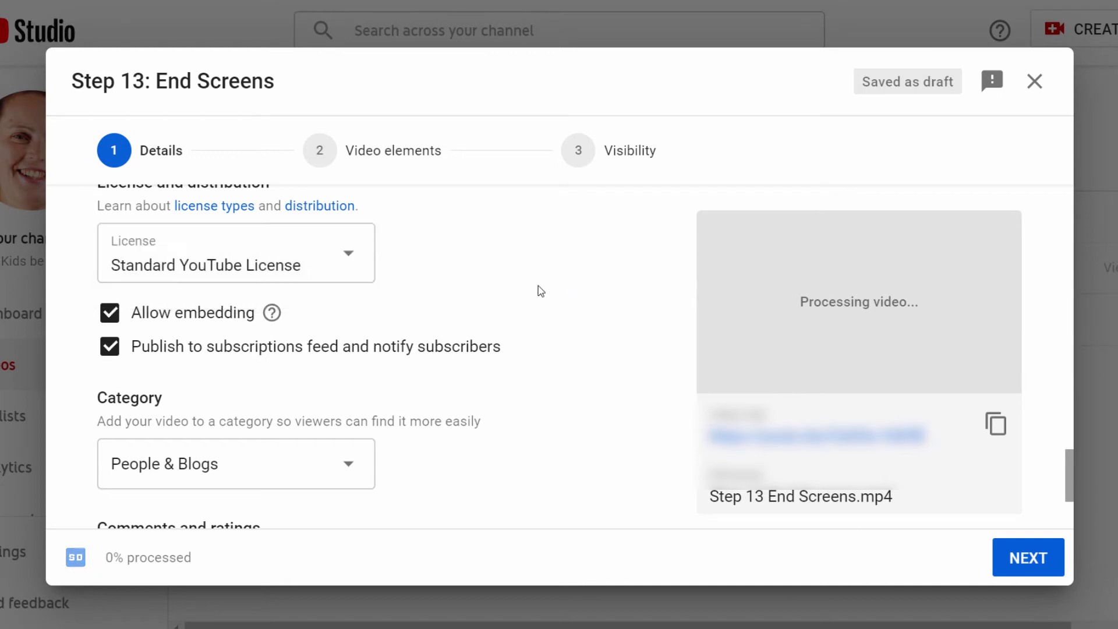
pyautogui.scroll(-2, 464, 299)
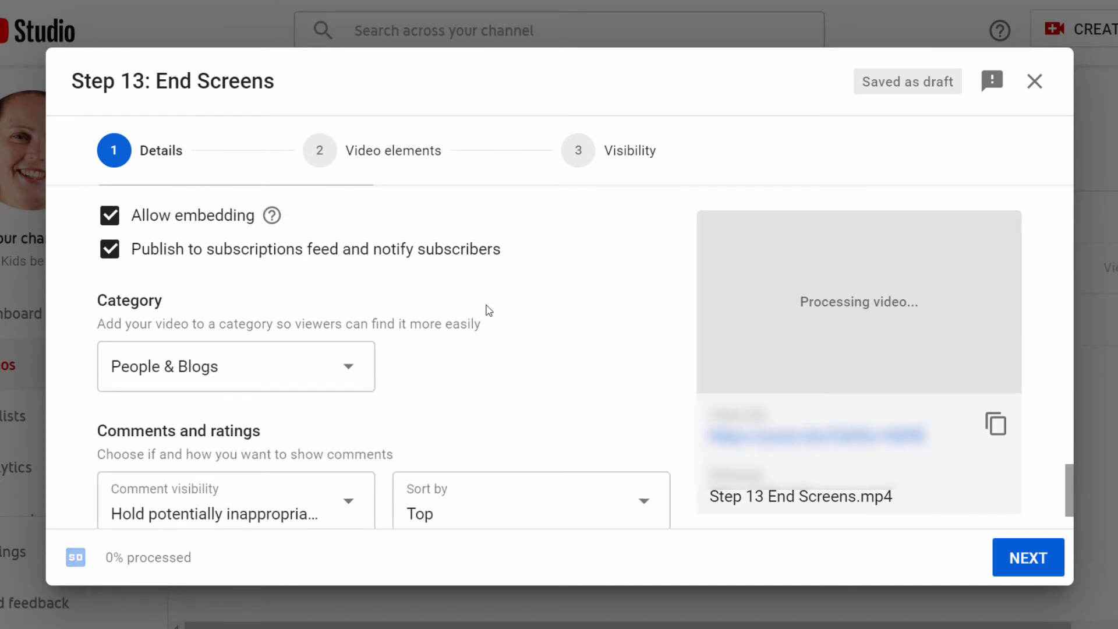
pyautogui.scroll(-2, 488, 311)
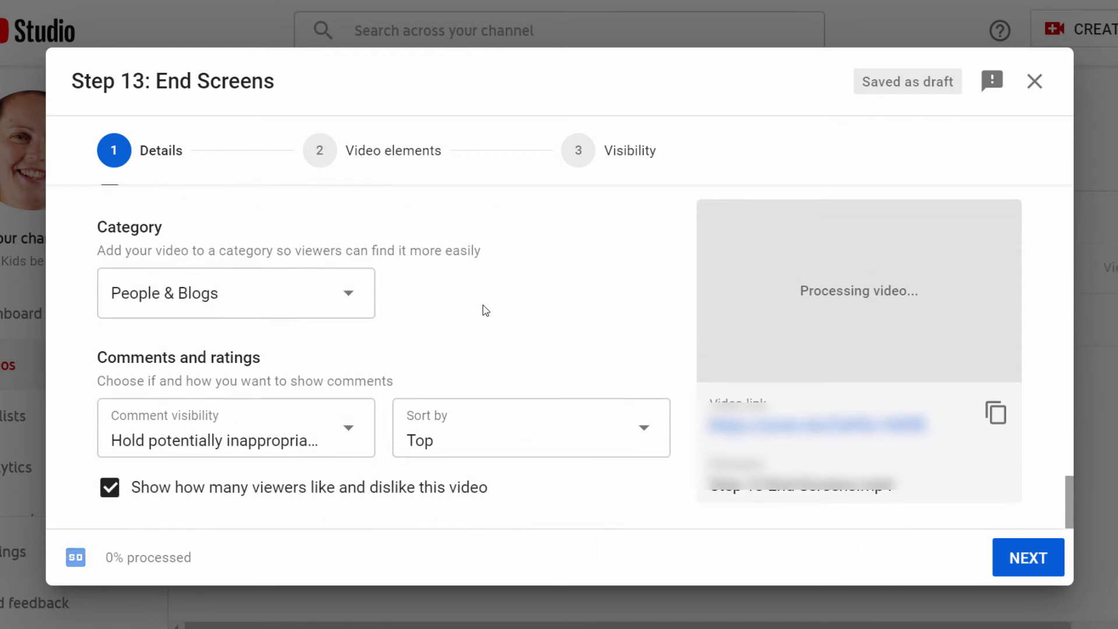
pyautogui.click(330, 303)
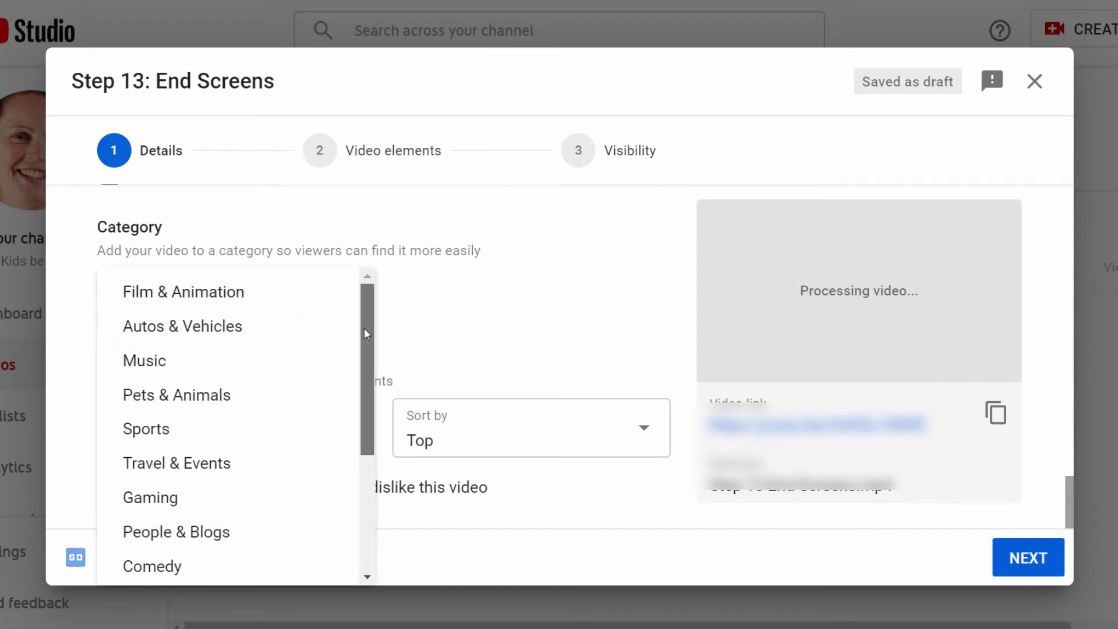
pyautogui.moveTo(364, 327); pyautogui.dragTo(327, 449)
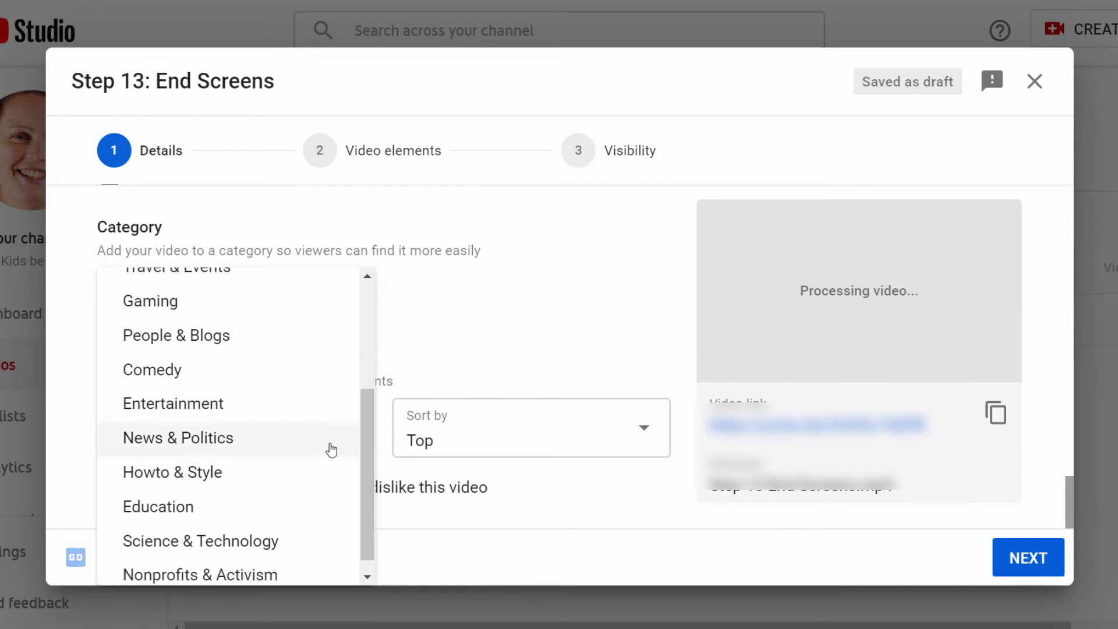
pyautogui.click(200, 511)
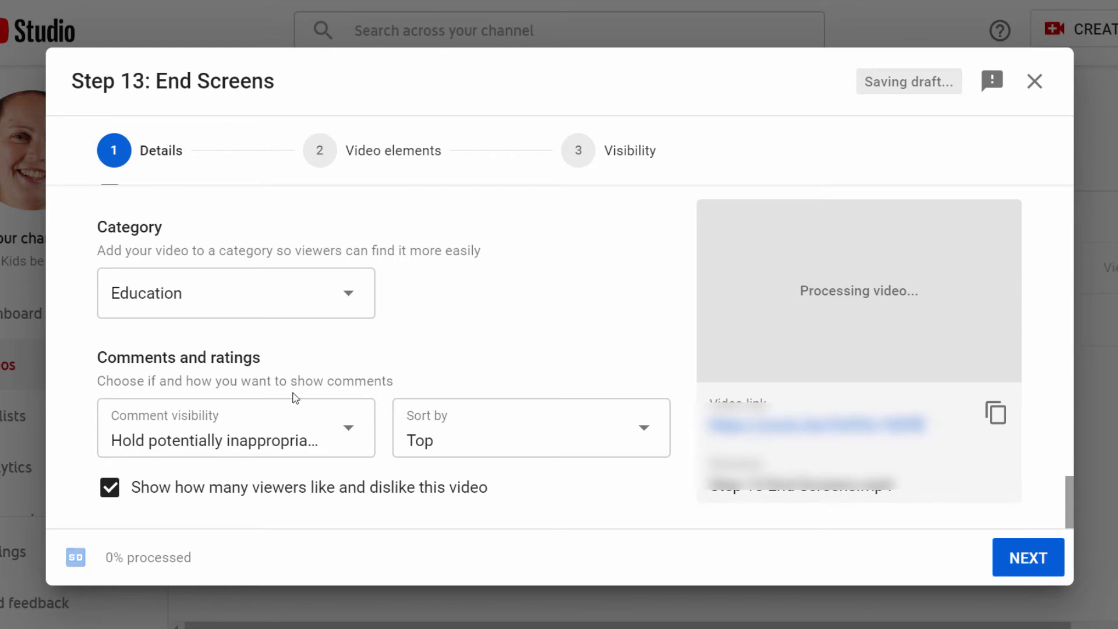
# - Proceed through the Video elements step to the Visibility settings
pyautogui.click(340, 439)
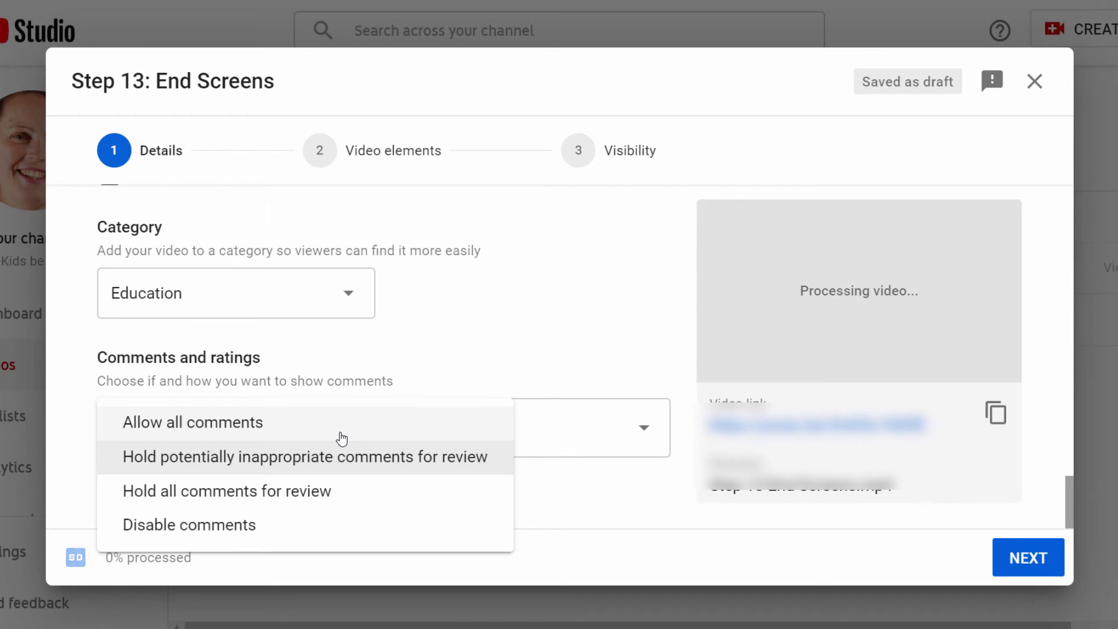
pyautogui.click(502, 325)
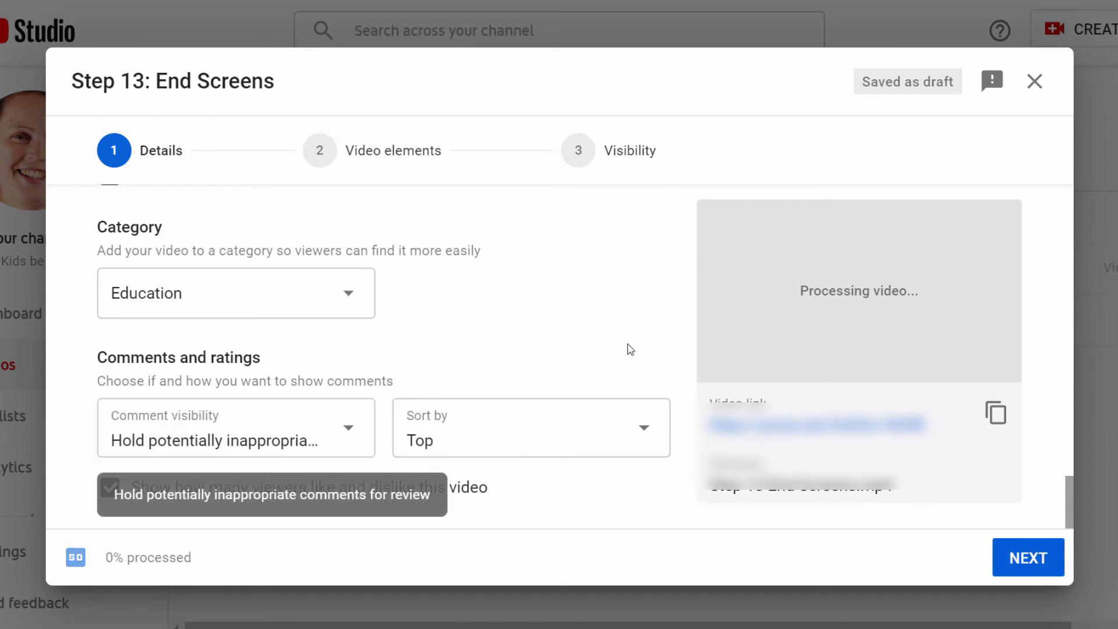
pyautogui.click(1025, 563)
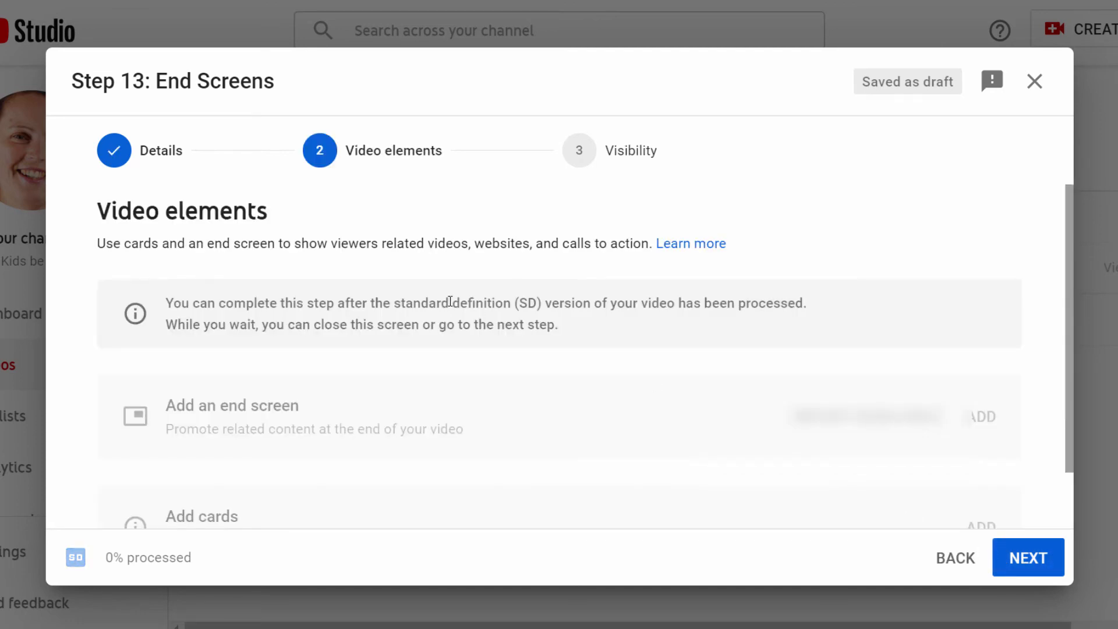
pyautogui.scroll(-1, 450, 301)
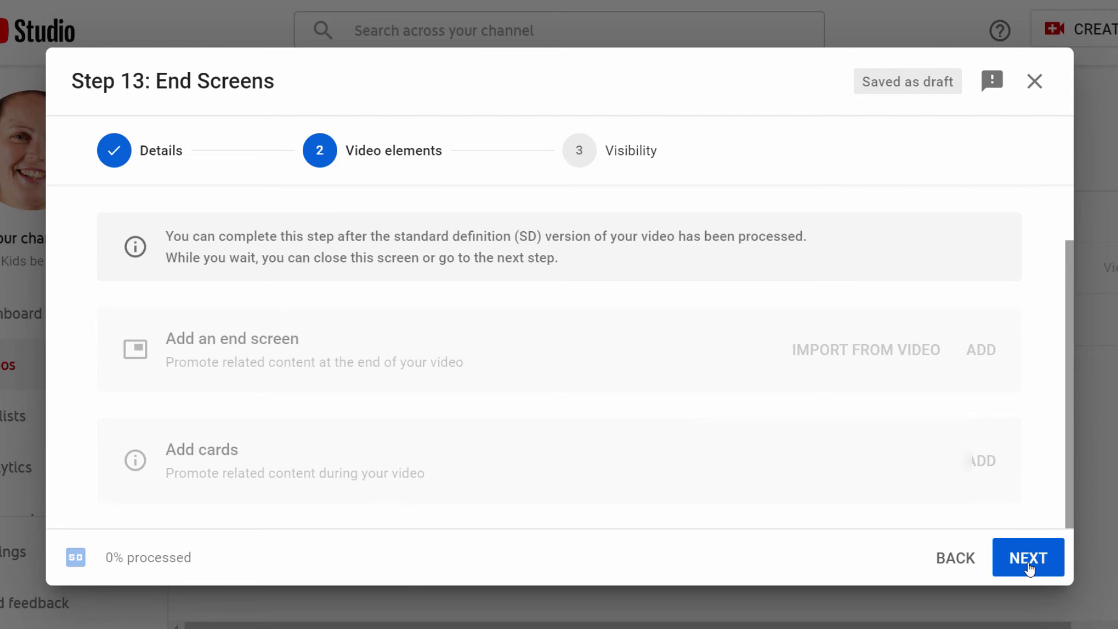
pyautogui.click(1029, 567)
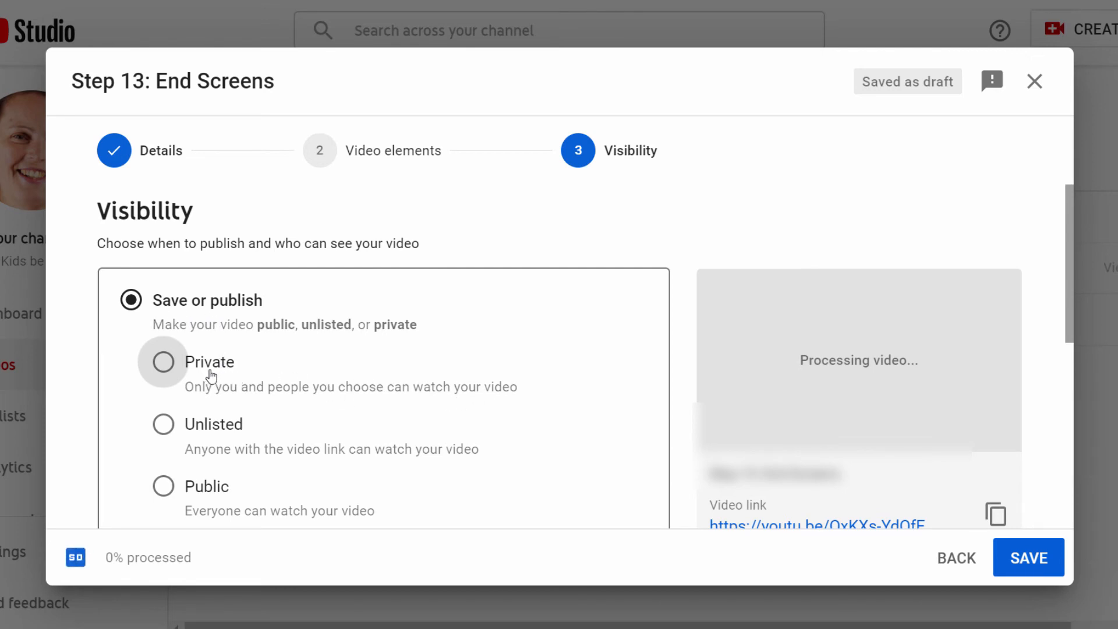
# - Set the video's visibility to Unlisted and save it
pyautogui.scroll(-2, 302, 381)
pyautogui.click(163, 326)
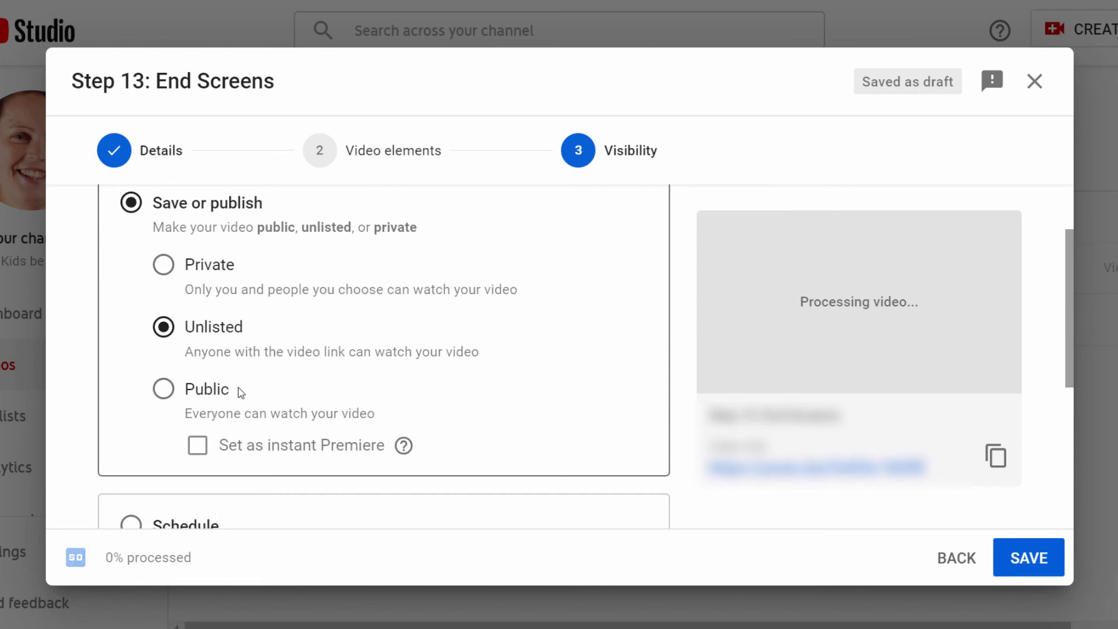
pyautogui.scroll(-1, 393, 367)
pyautogui.scroll(-2, 393, 367)
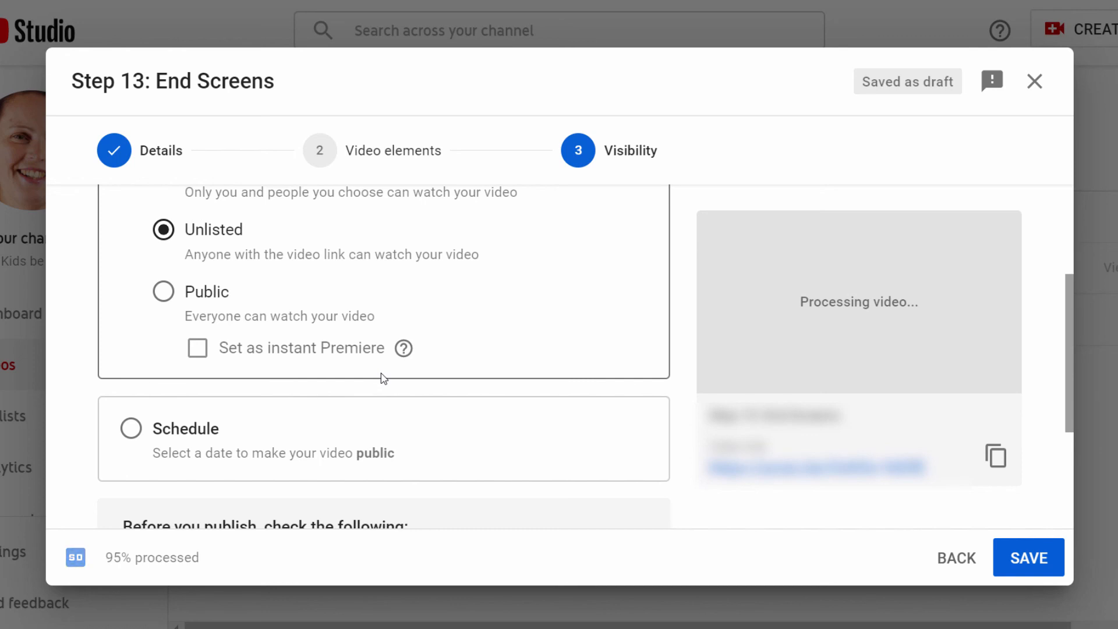
pyautogui.scroll(-3, 383, 377)
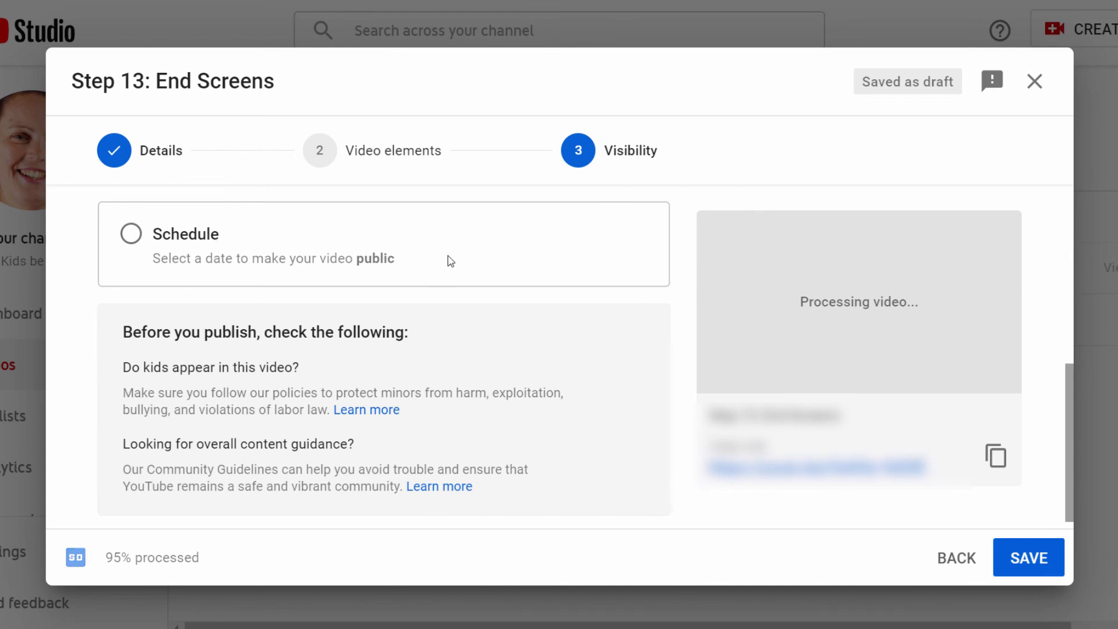
pyautogui.scroll(-1, 531, 276)
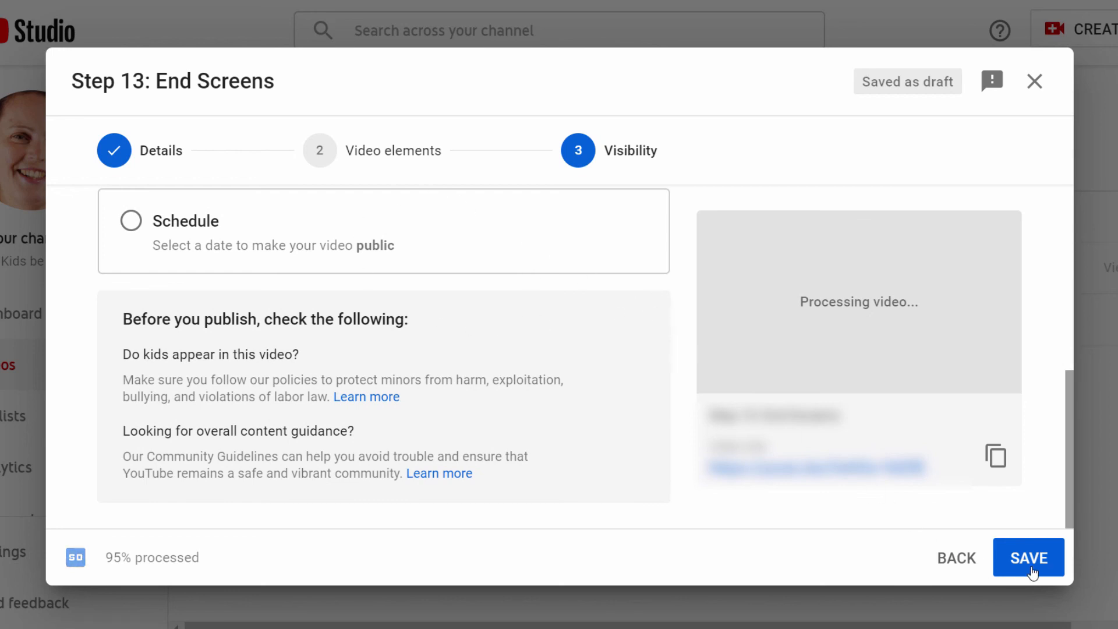
pyautogui.click(1031, 569)
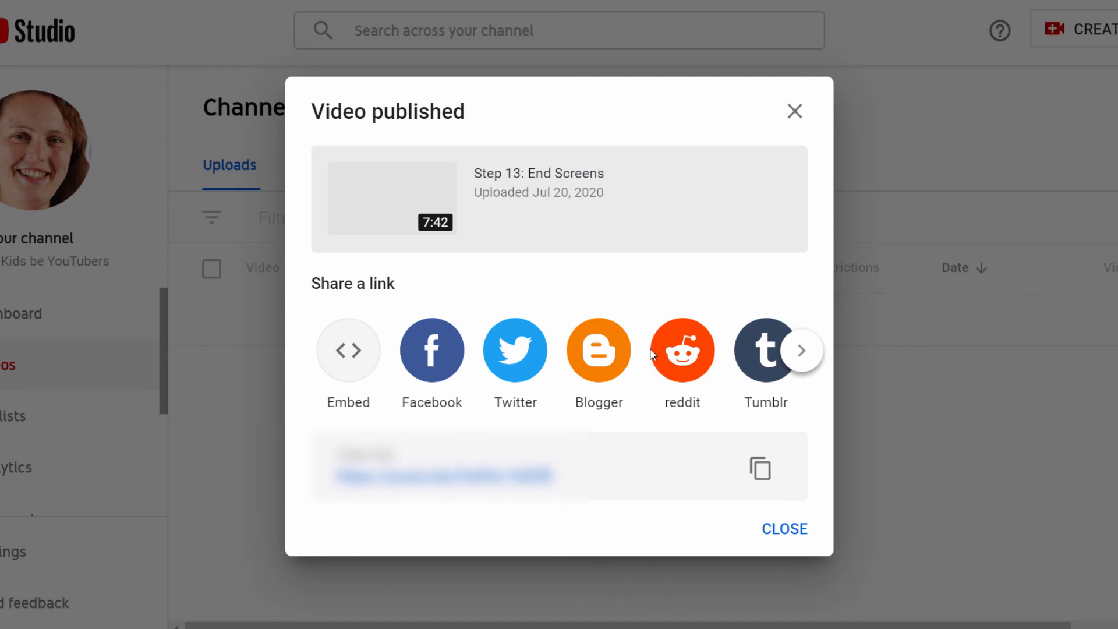
# - Copy the published video's link
pyautogui.click(760, 469)
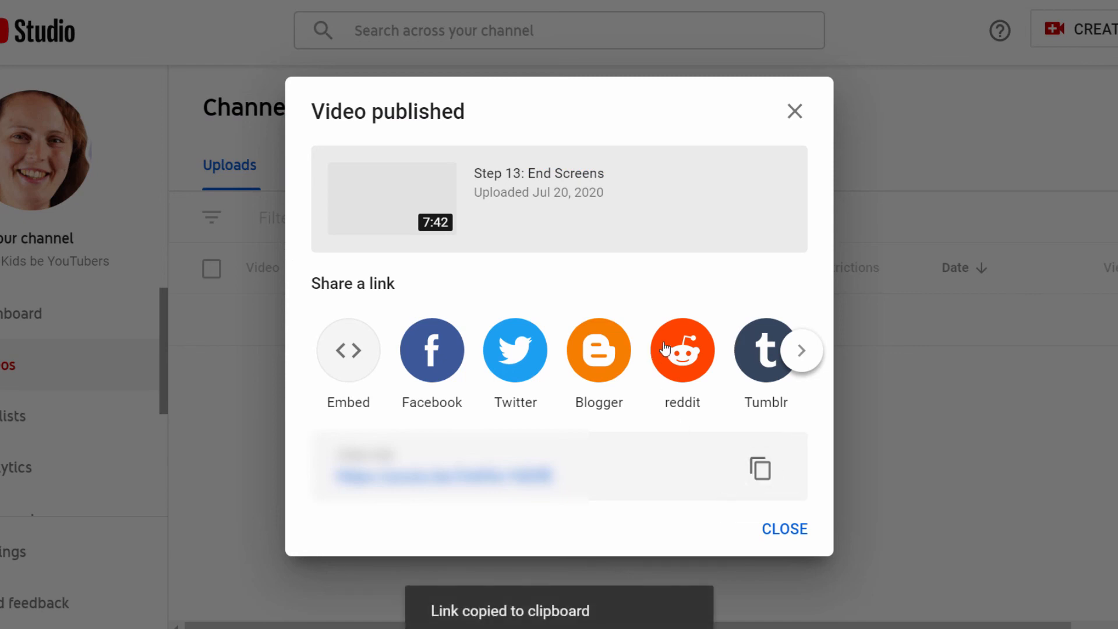